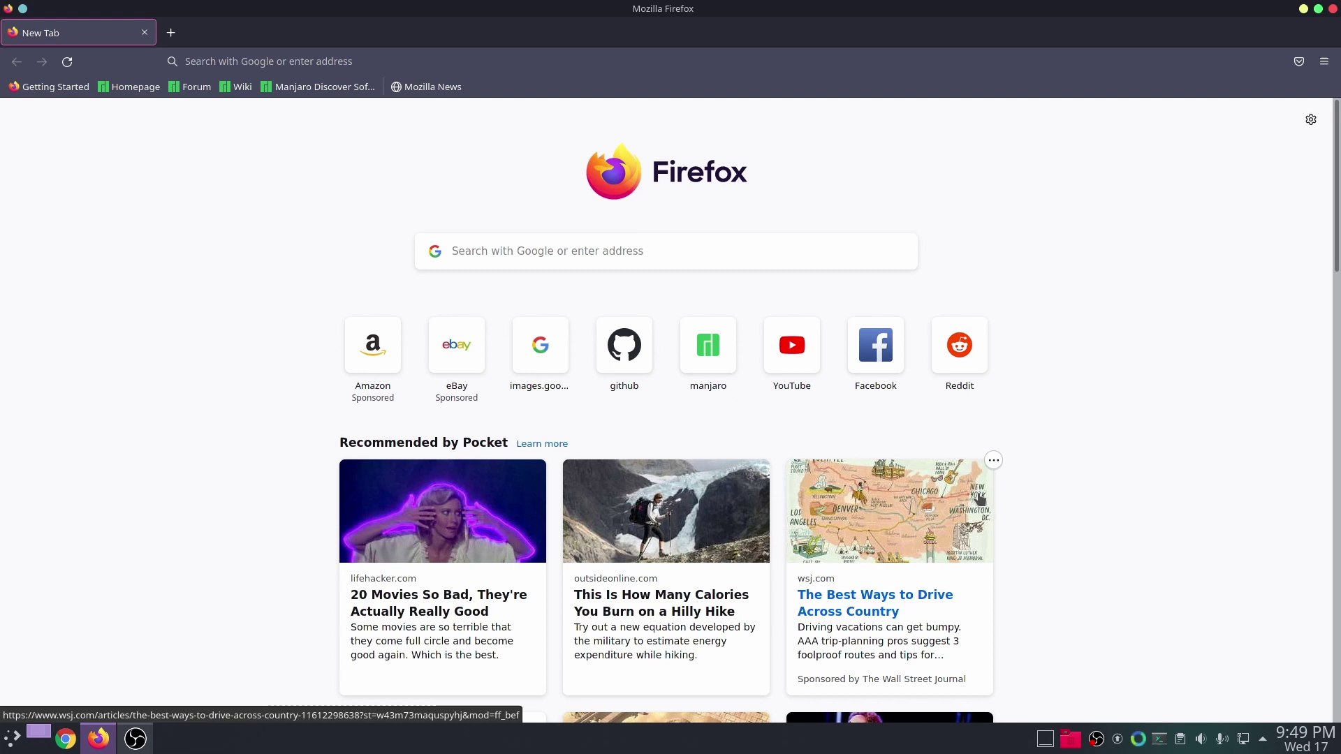
{"action": "left_click", "coordinate": [261, 63]}
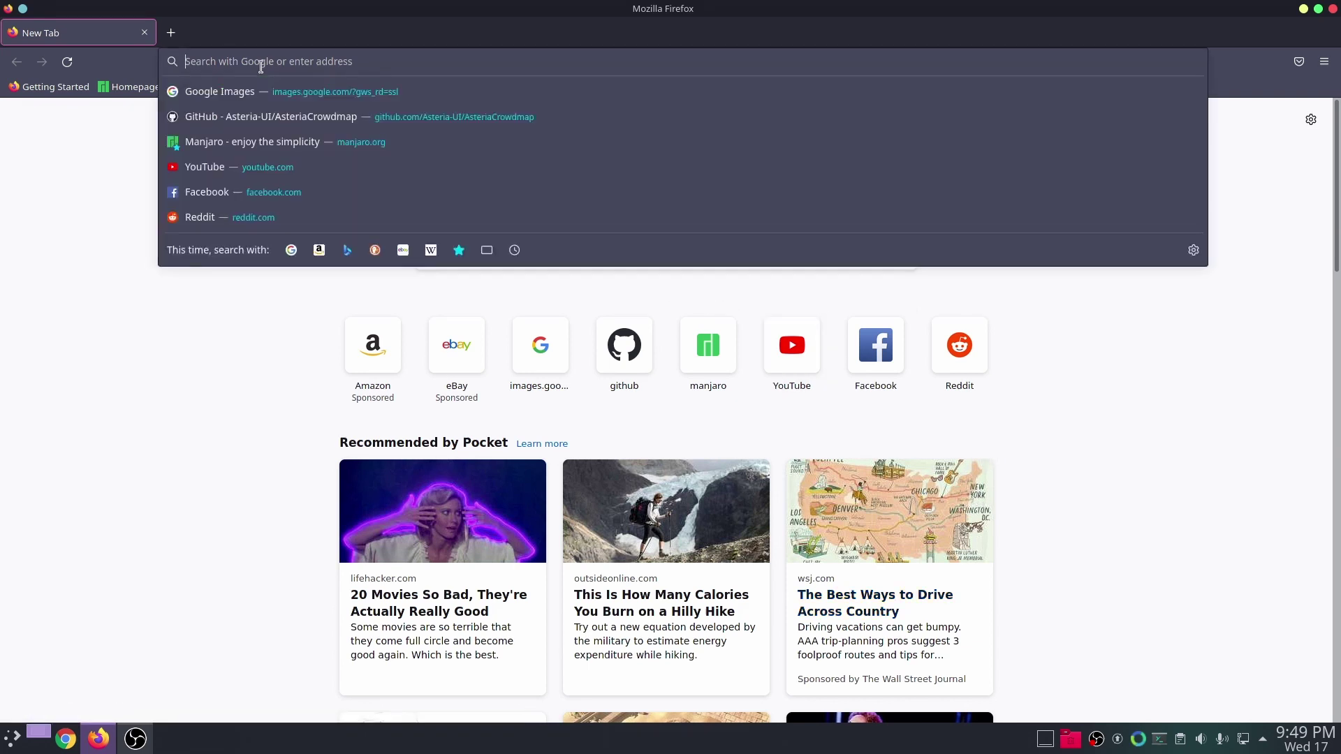
{"action": "type", "text": "w"}
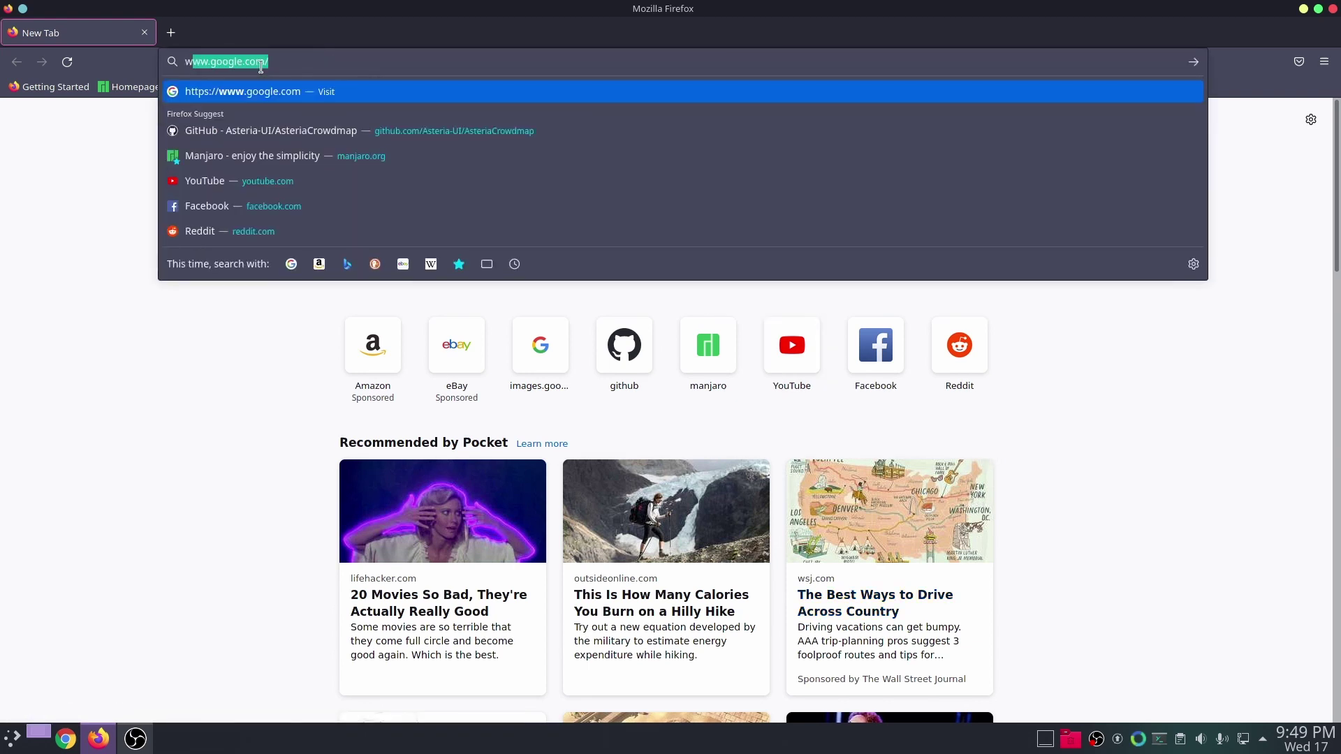
{"action": "type", "text": "ww.mudlet.org/download"}
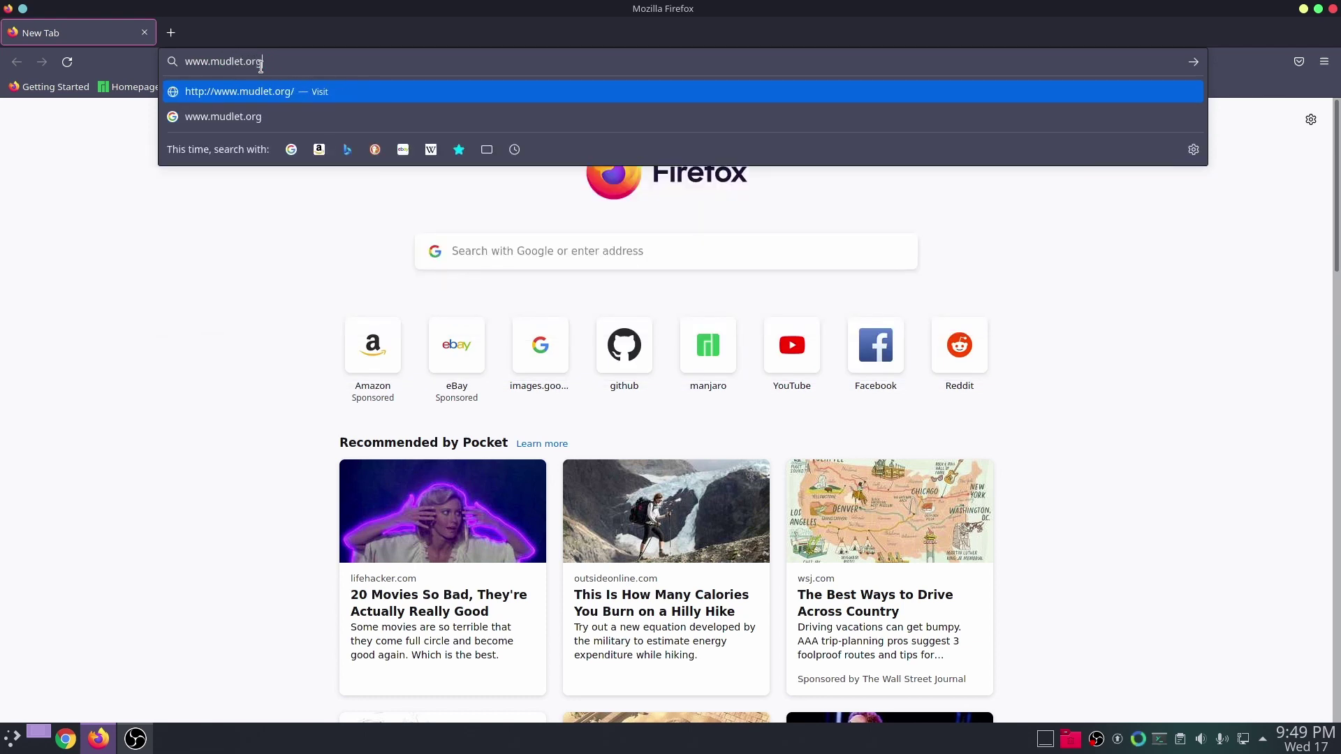
{"action": "key", "text": "Return"}
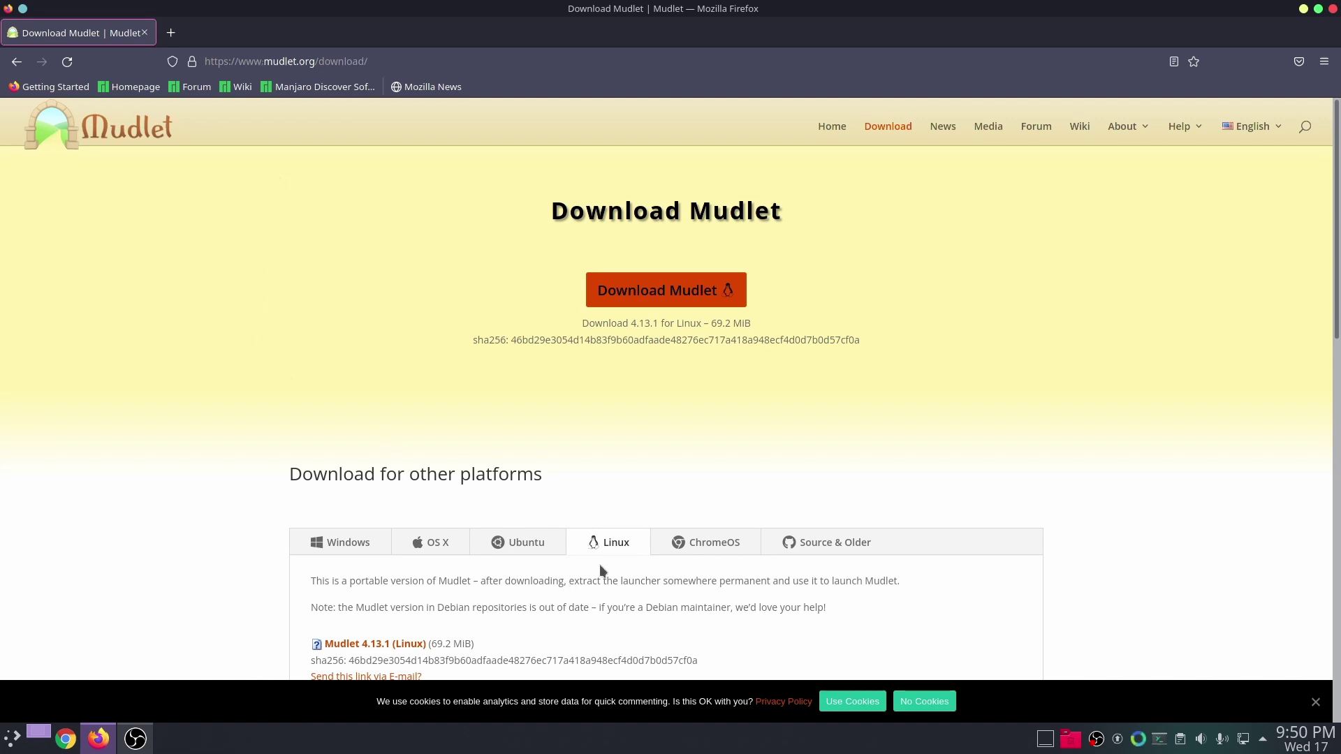
{"action": "scroll", "coordinate": [544, 391], "scroll_direction": "down", "scroll_amount": 3}
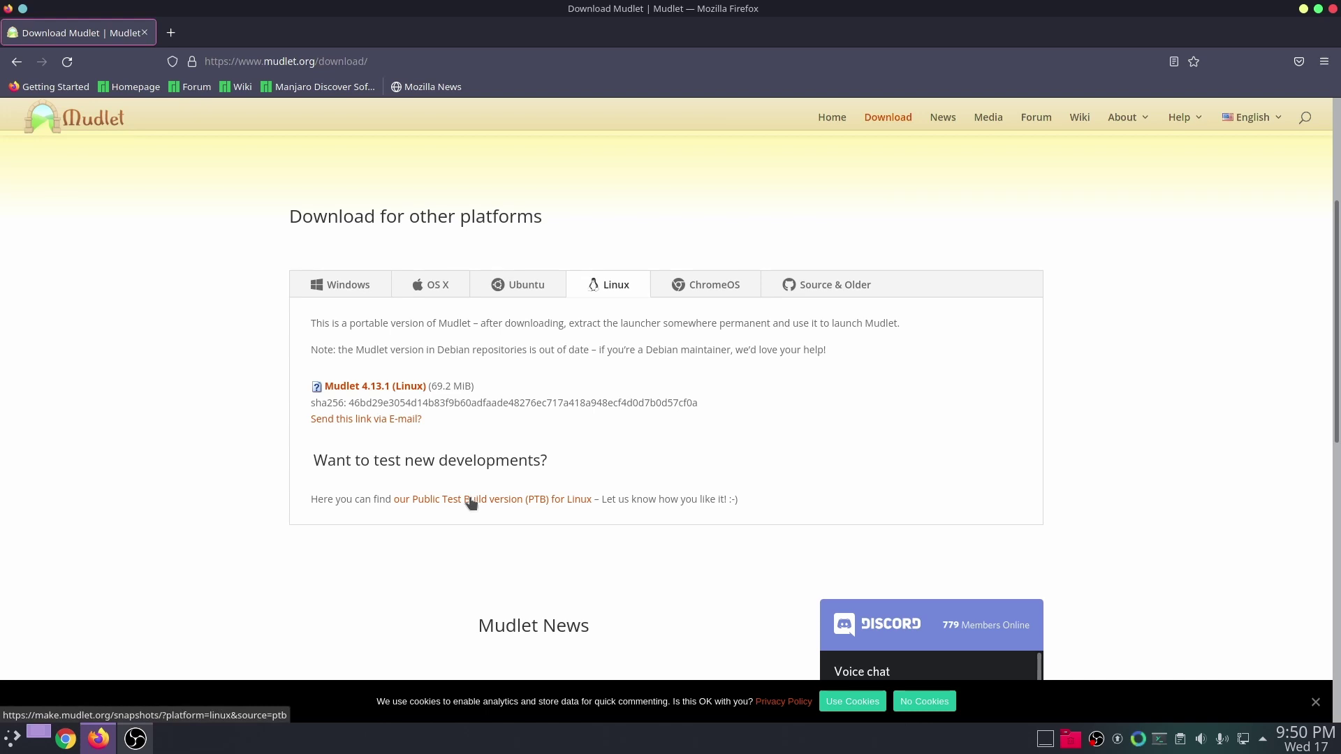
- Start the 'Mudlet 4.13.1 (Linux)' download from the Linux tab
{"action": "left_click", "coordinate": [403, 389]}
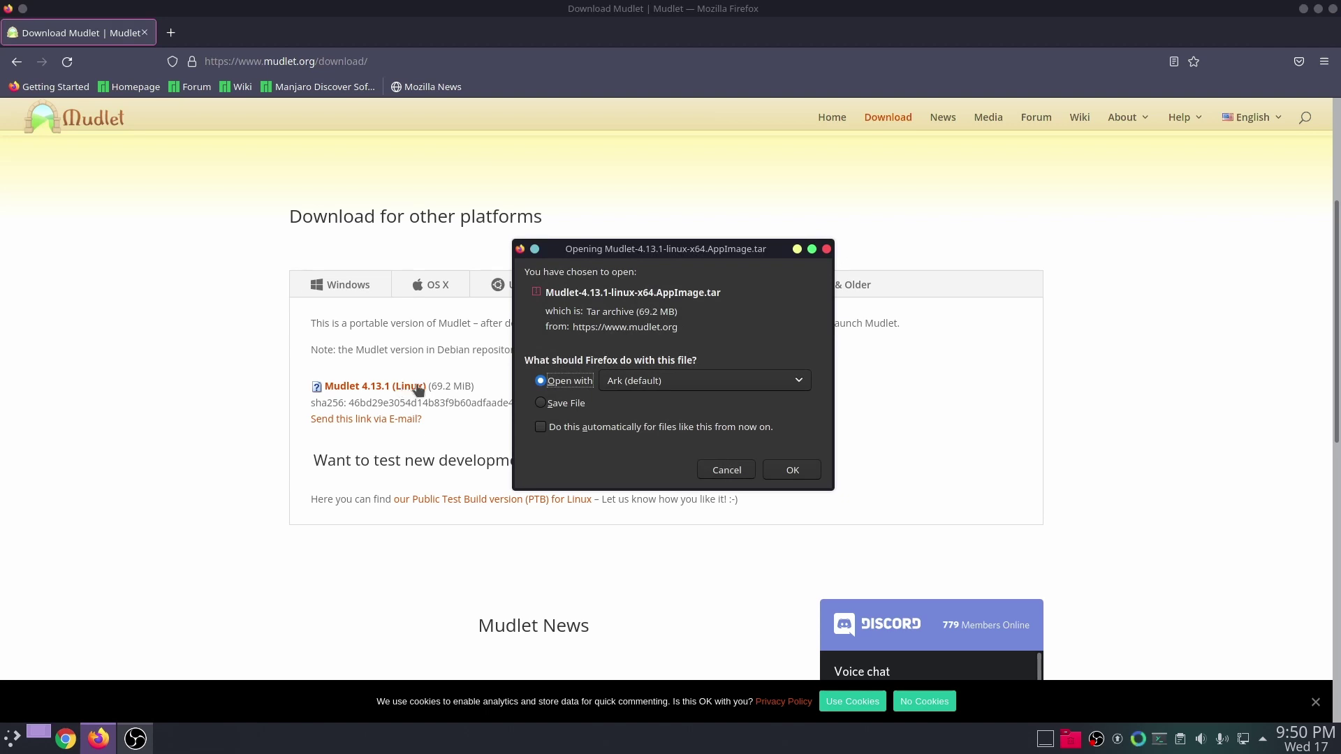
- Choose 'Save File' for the Mudlet-4.13.1-linux-x64.AppImage.tar download and confirm
{"action": "left_click", "coordinate": [539, 404]}
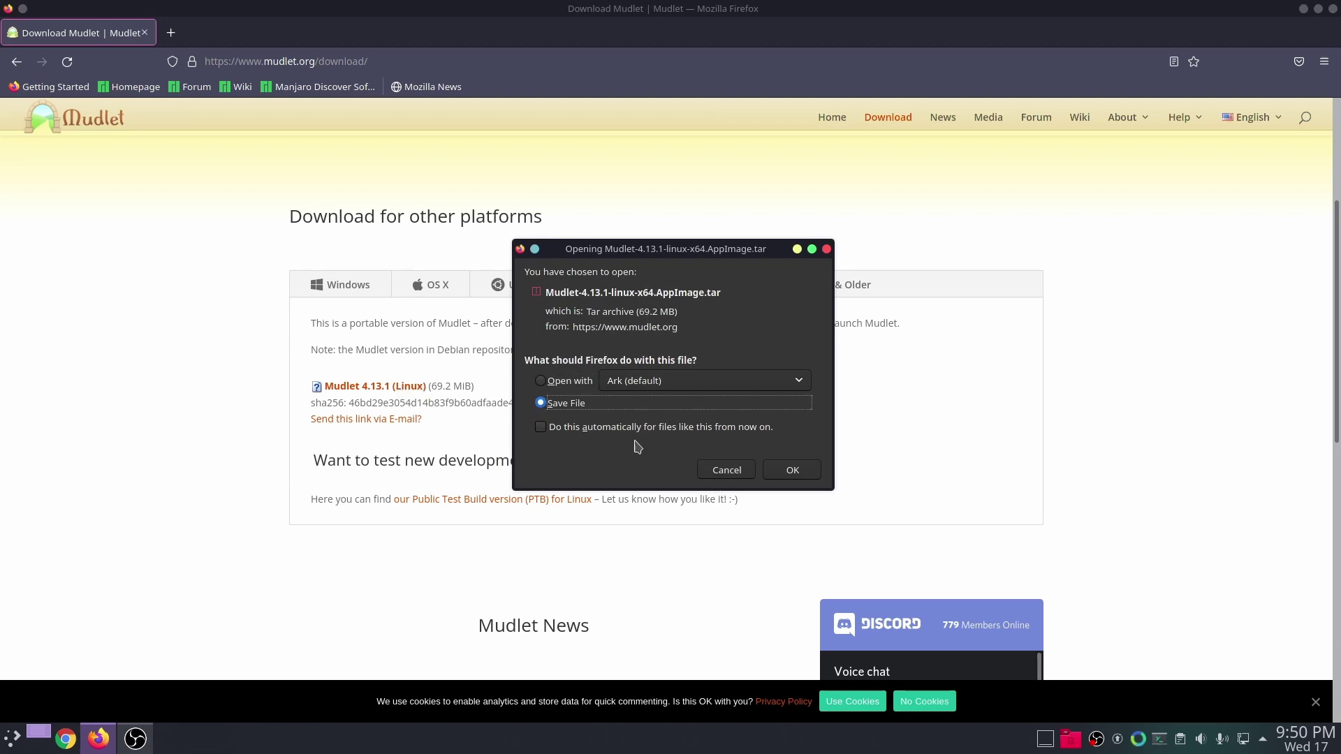
{"action": "left_click", "coordinate": [792, 471]}
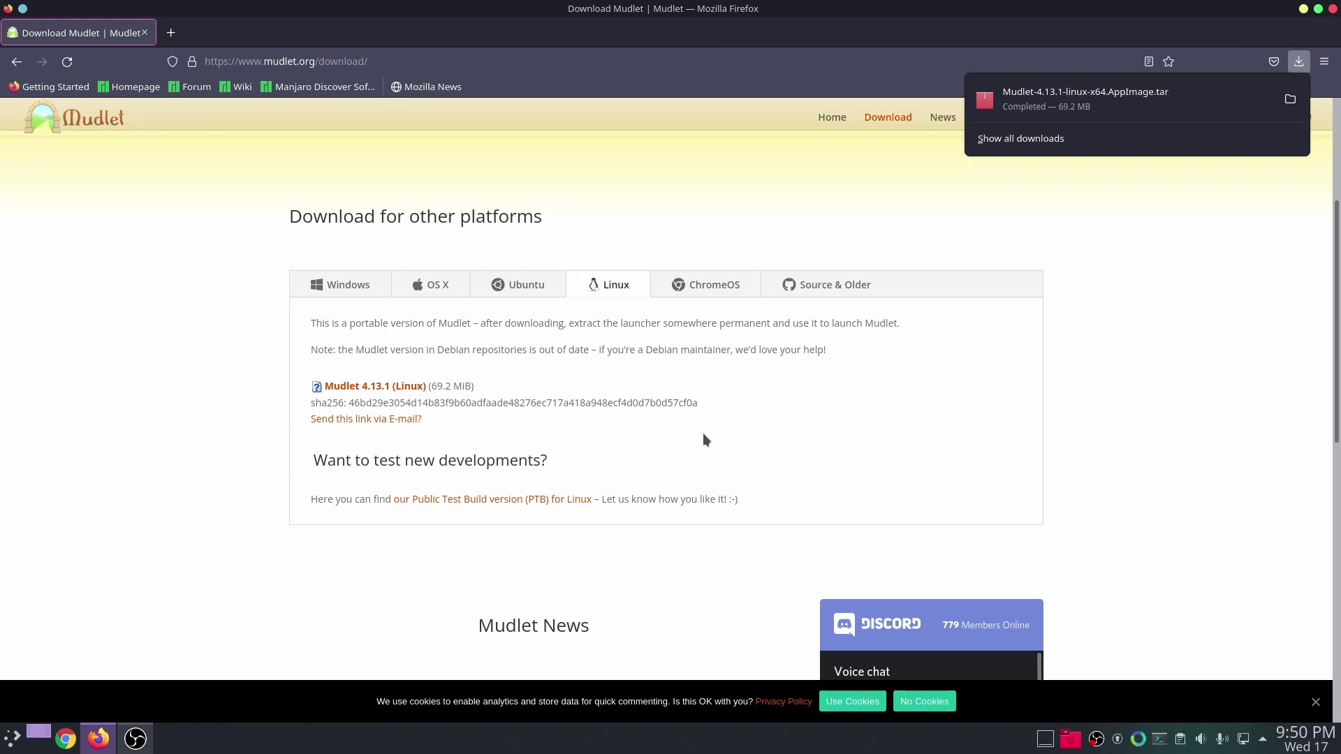
- Open the downloaded tar in Ark, enter the inner tar, and select Mudlet.AppImage
{"action": "left_click", "coordinate": [1070, 100]}
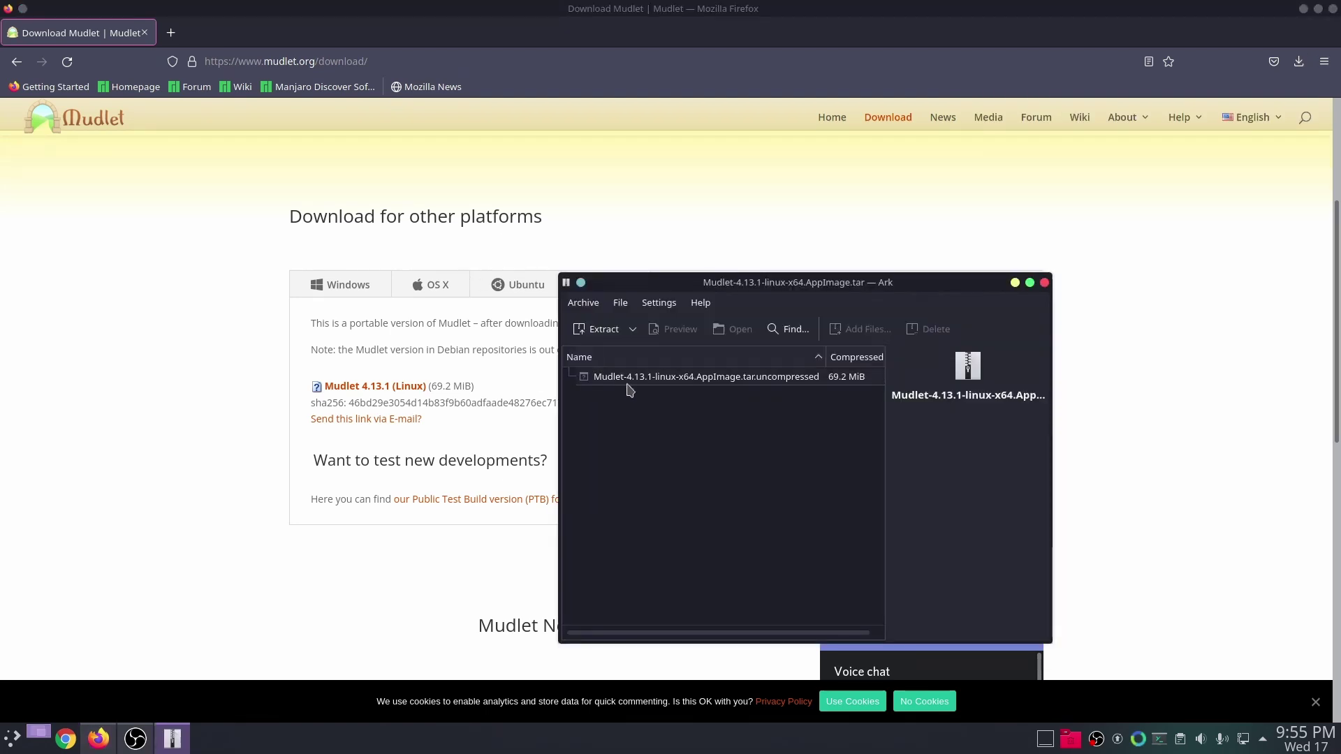
{"action": "double_click", "coordinate": [662, 377]}
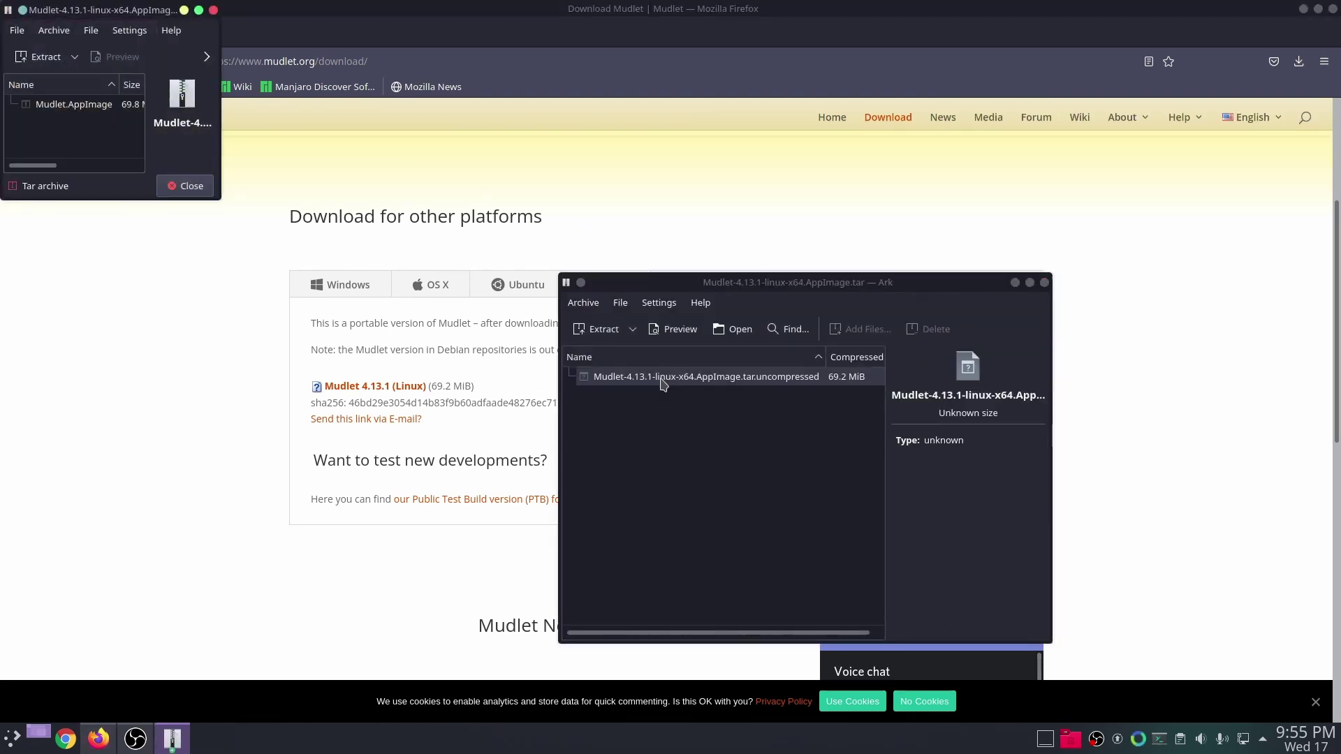
{"action": "left_click", "coordinate": [50, 106]}
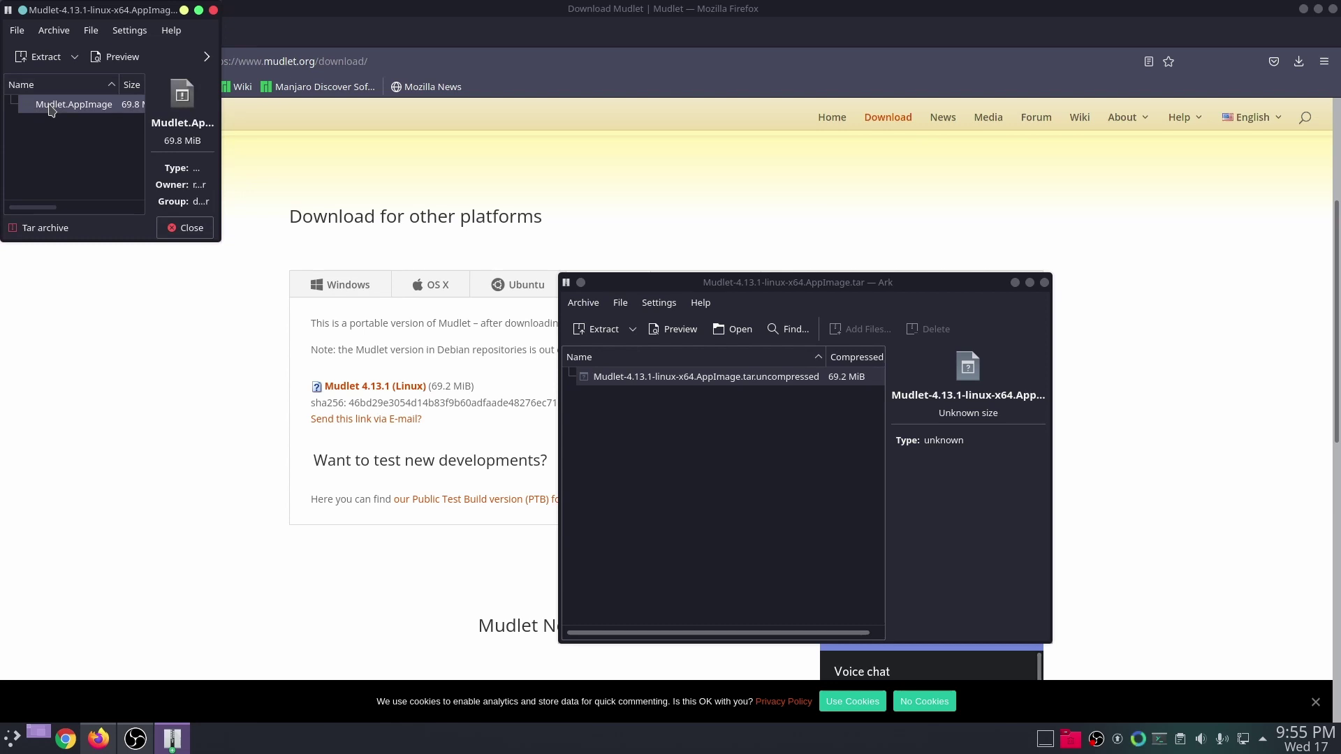
- Extract Mudlet.AppImage to the Desktop folder via Extract To…
{"action": "left_click", "coordinate": [73, 62]}
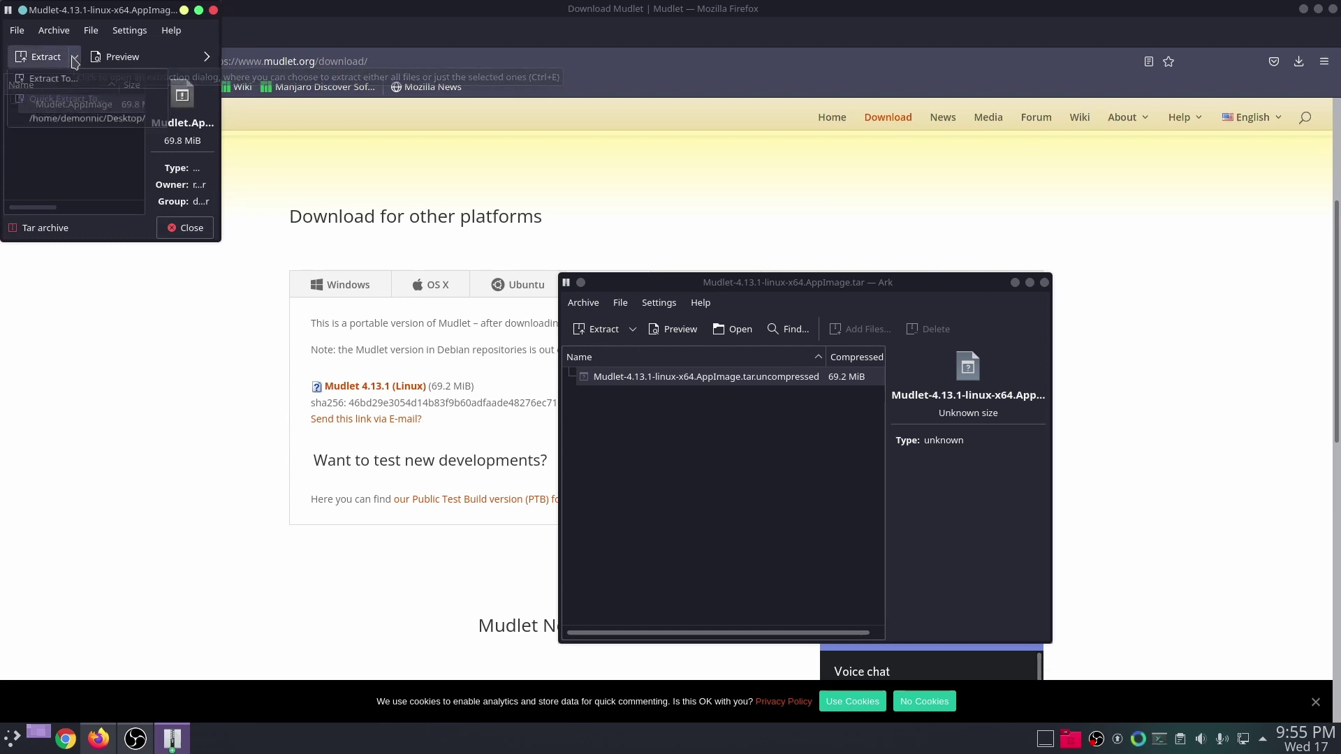
{"action": "left_click", "coordinate": [80, 74]}
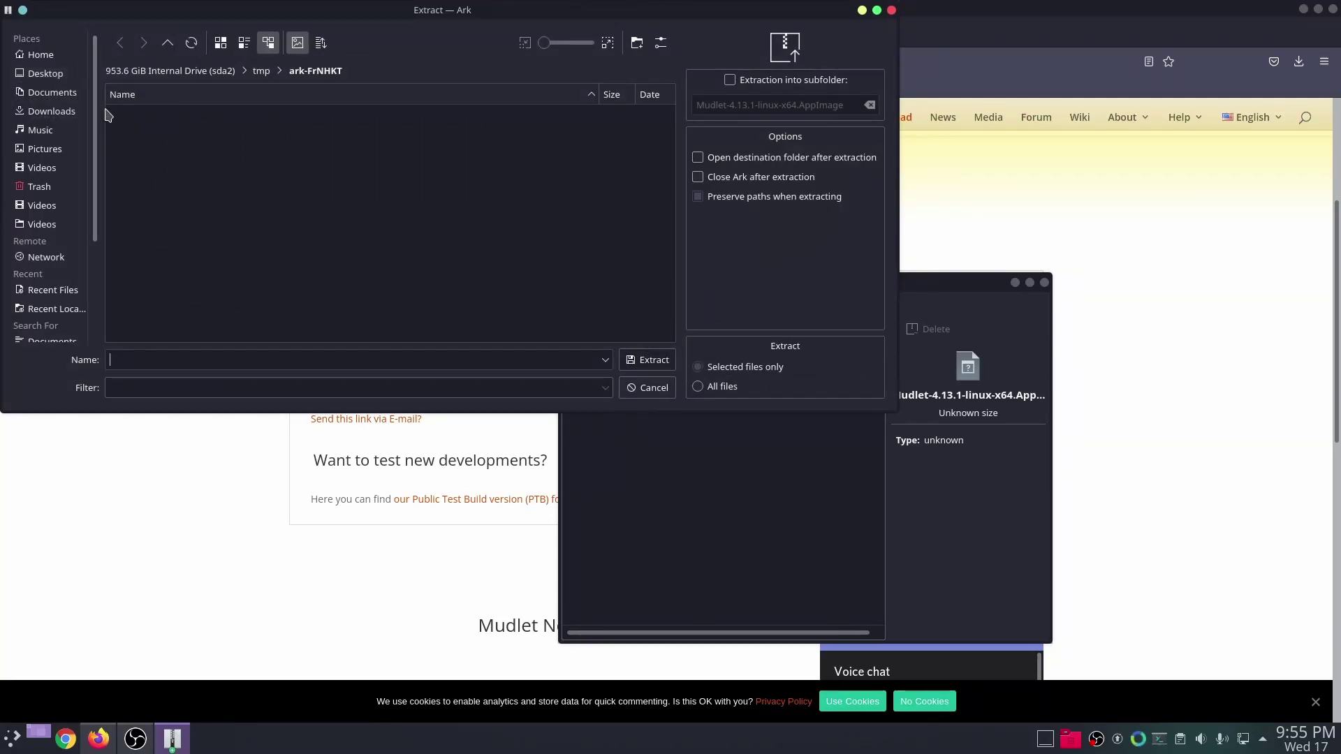
{"action": "left_click", "coordinate": [45, 73]}
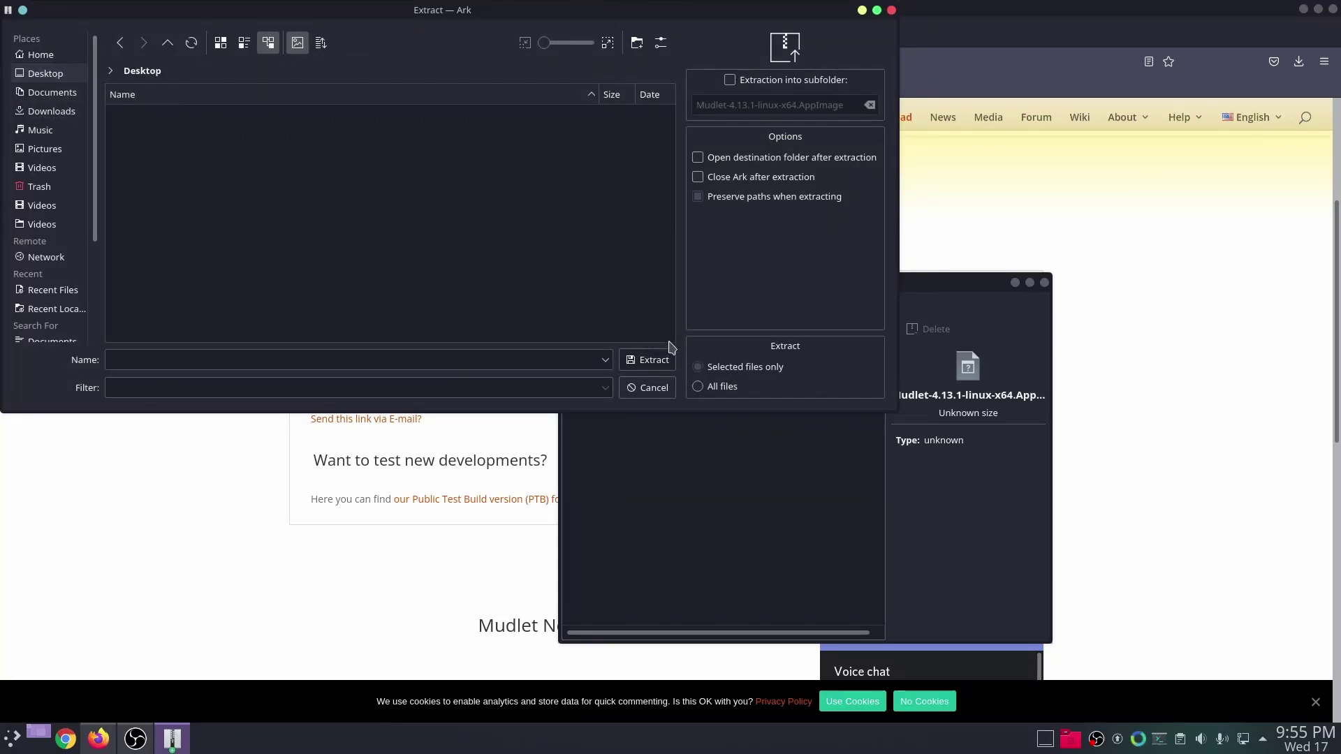
{"action": "left_click", "coordinate": [648, 359]}
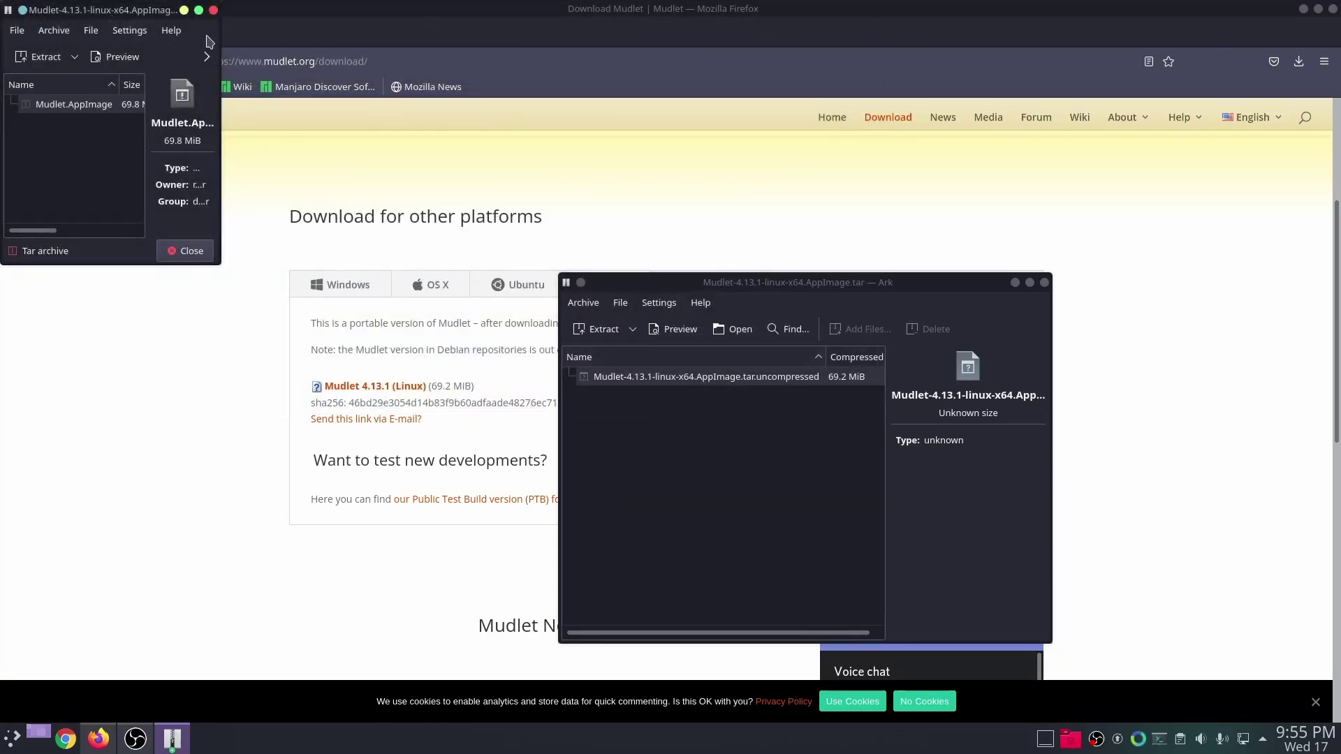
- Launch Mudlet.AppImage from the desktop to reach the profile selection dialog
{"action": "left_click", "coordinate": [213, 10]}
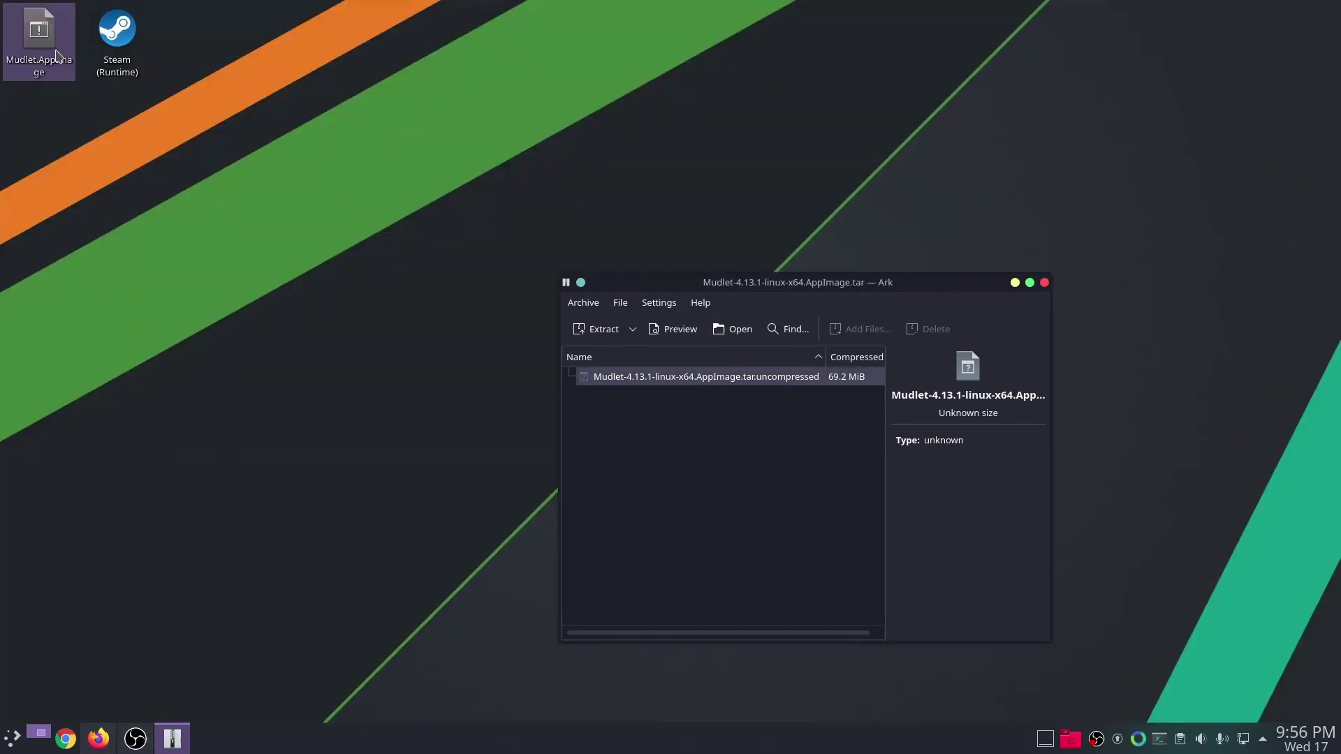
{"action": "double_click", "coordinate": [40, 41]}
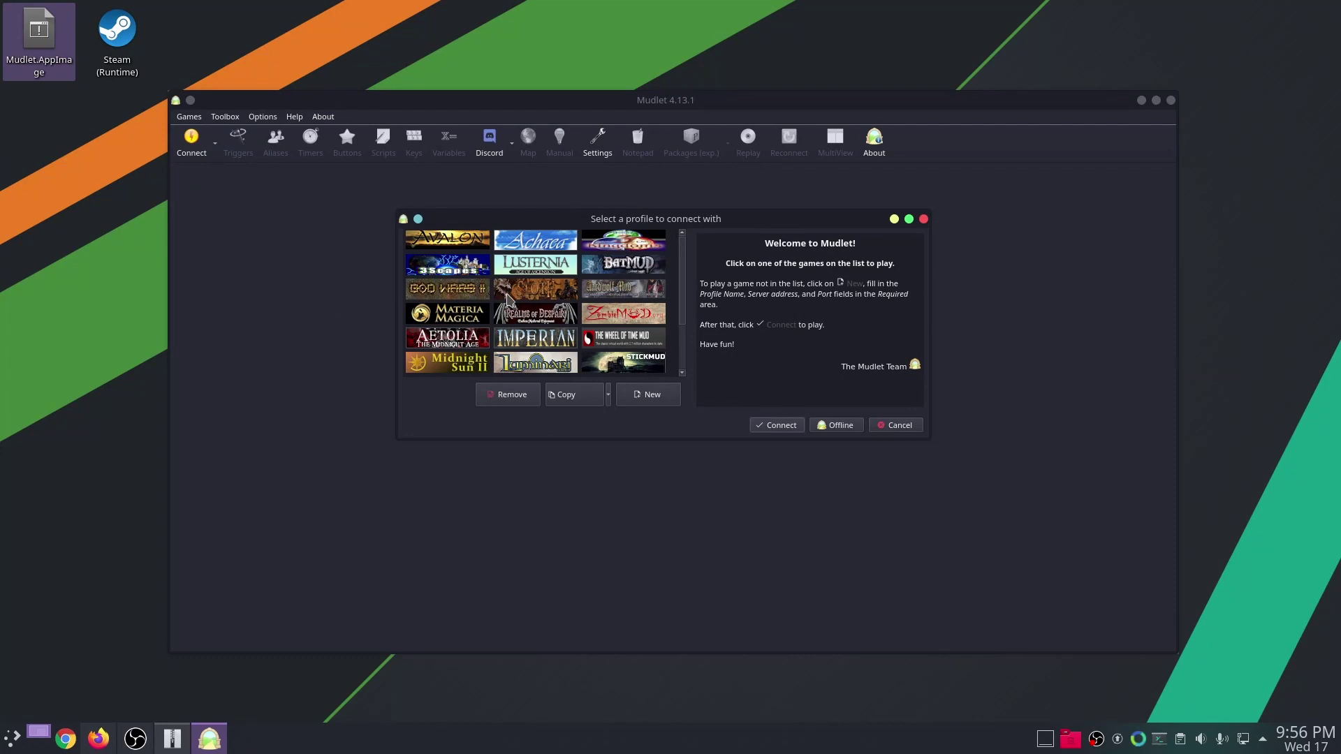
{"action": "scroll", "coordinate": [511, 300], "scroll_direction": "down", "scroll_amount": 2}
{"action": "scroll", "coordinate": [512, 300], "scroll_direction": "up", "scroll_amount": 2}
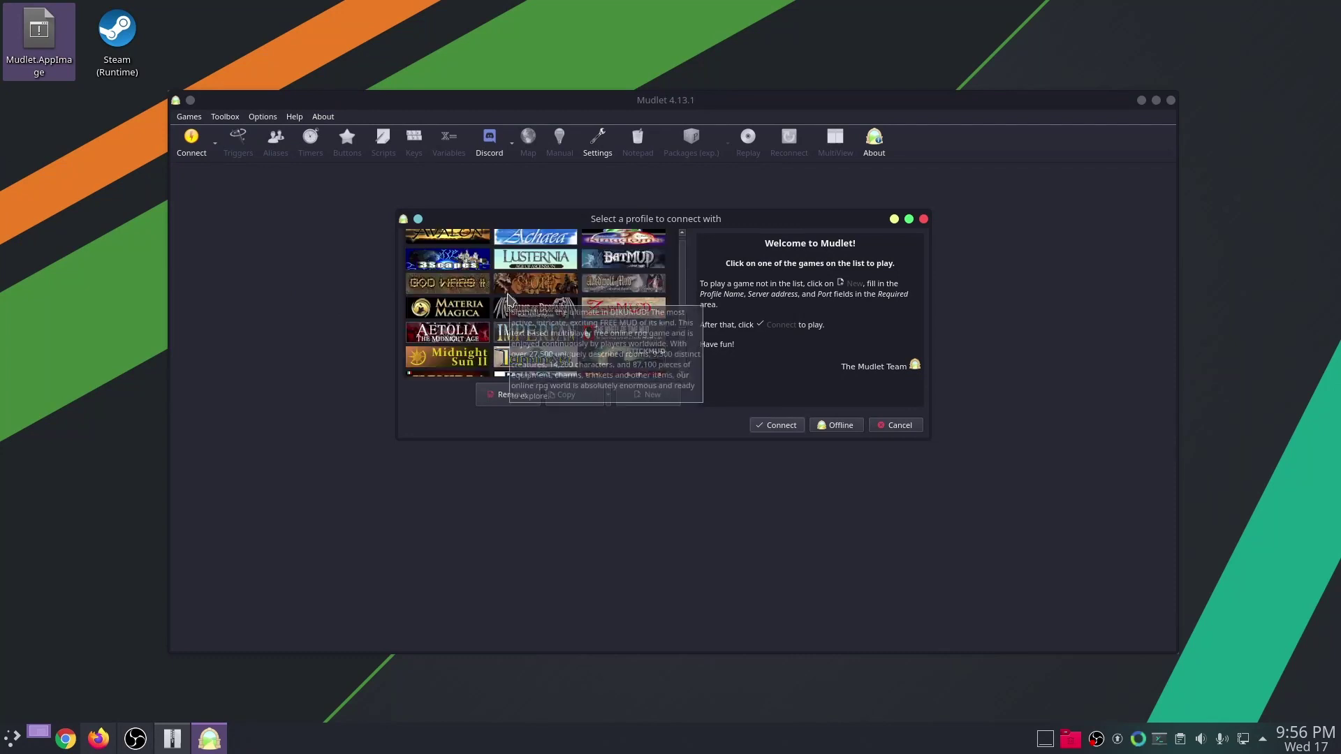